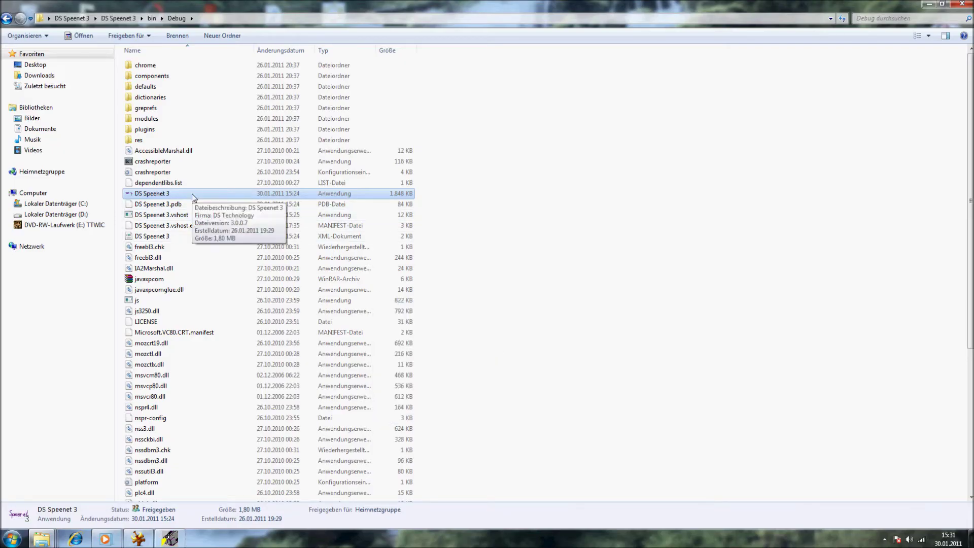
# Step: Launch the DS Speenet 3 application from its Debug folder
pyautogui.doubleClick(192, 195)
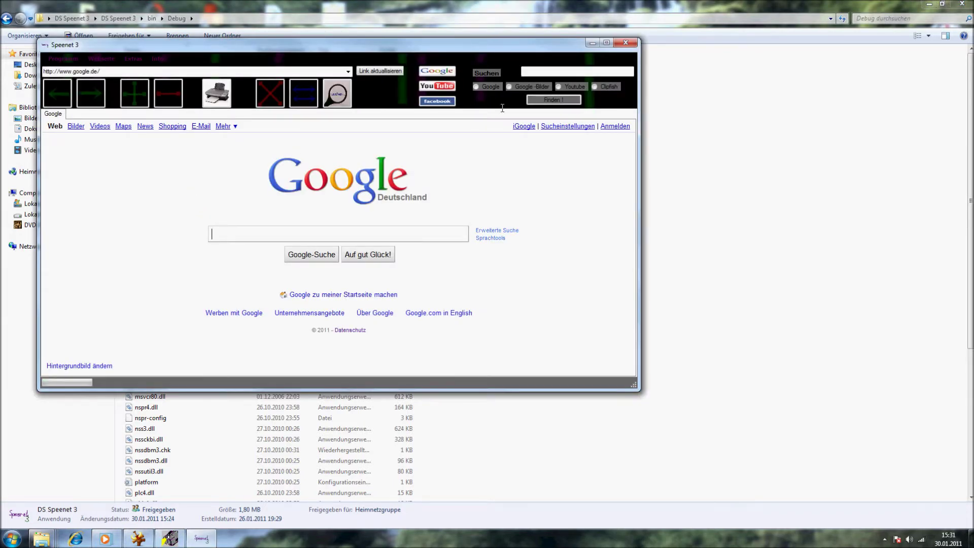
# Step: Maximise the browser and search 'hallo' on Google, YouTube and Clipfish
pyautogui.click(607, 43)
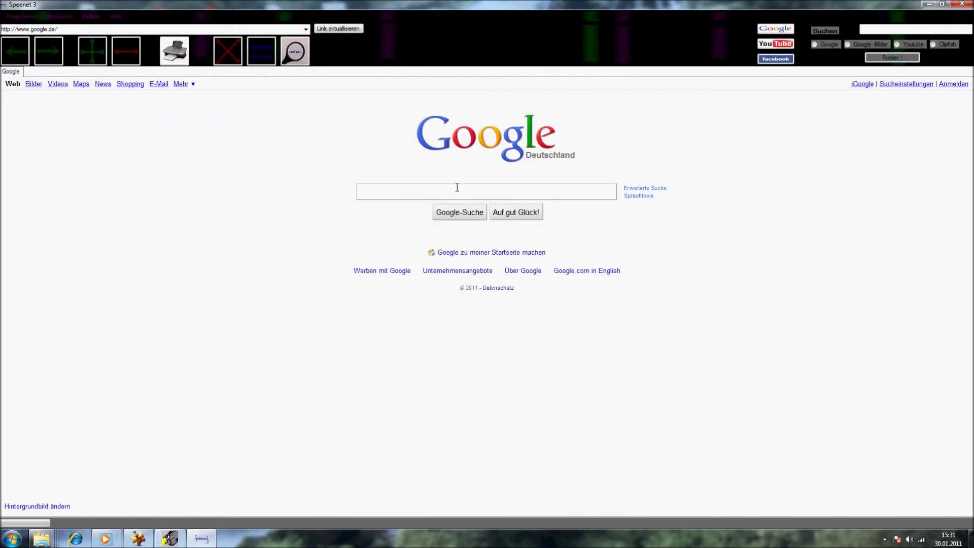
pyautogui.write('hall w')
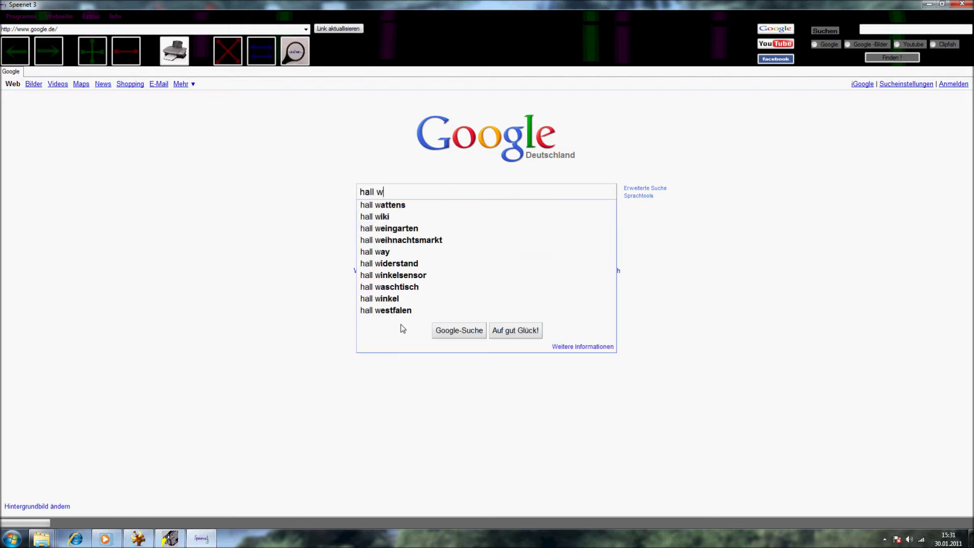
pyautogui.write('o')
pyautogui.press('Return')
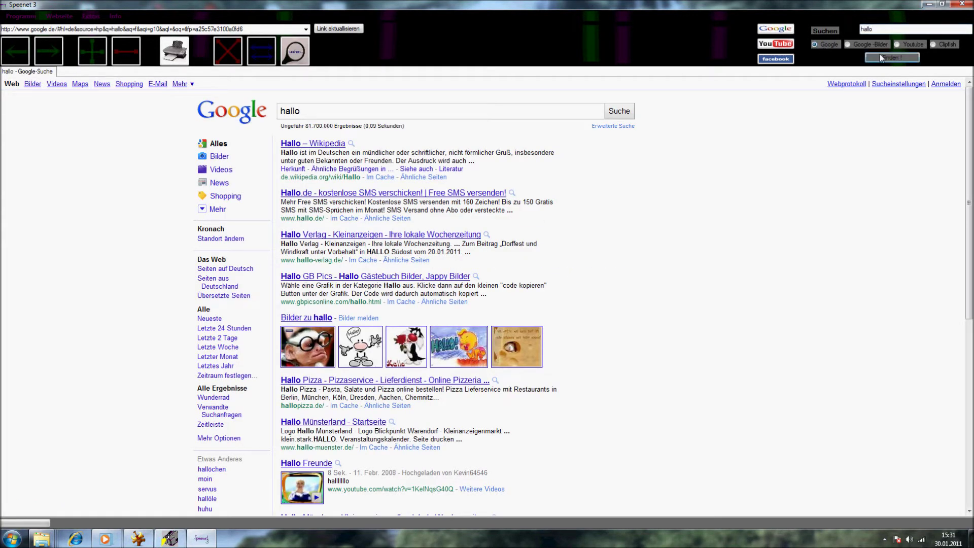
pyautogui.click(853, 44)
pyautogui.click(898, 45)
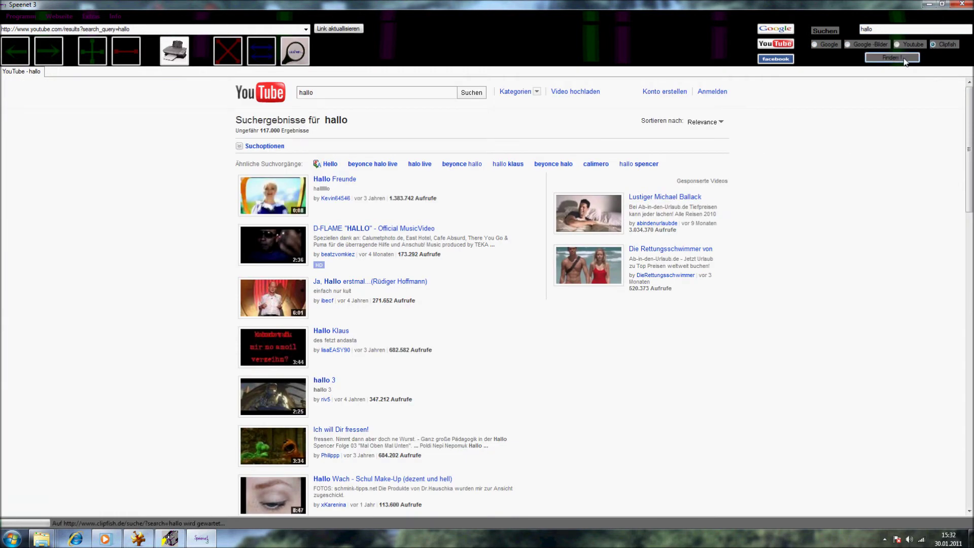
pyautogui.click(907, 60)
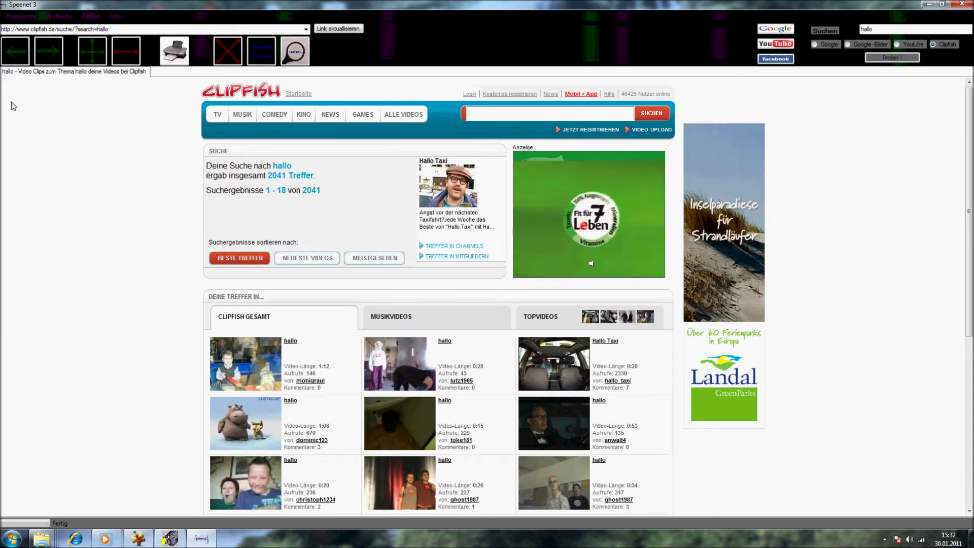
# Step: Add a new tab and close the Clipfish results tab
pyautogui.click(95, 59)
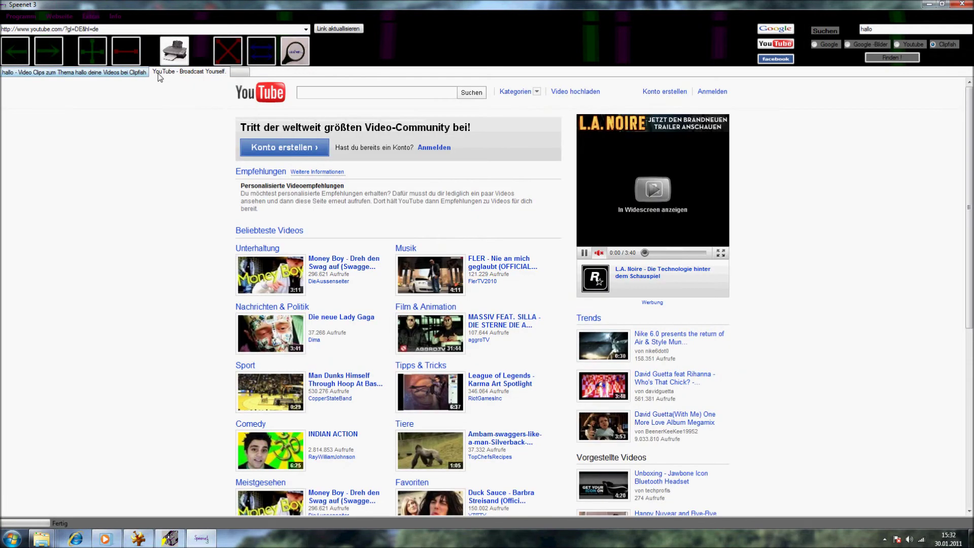
pyautogui.click(127, 73)
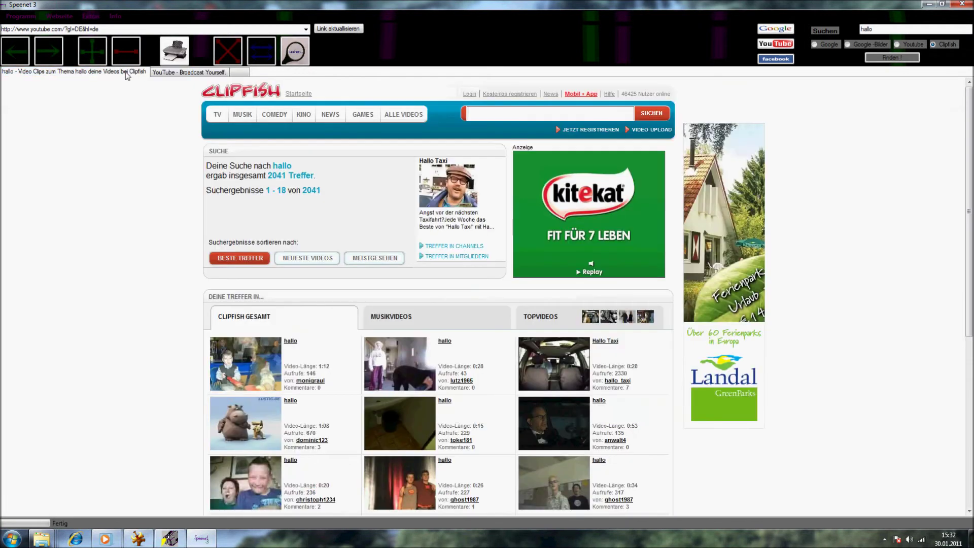
pyautogui.click(123, 49)
pyautogui.click(21, 17)
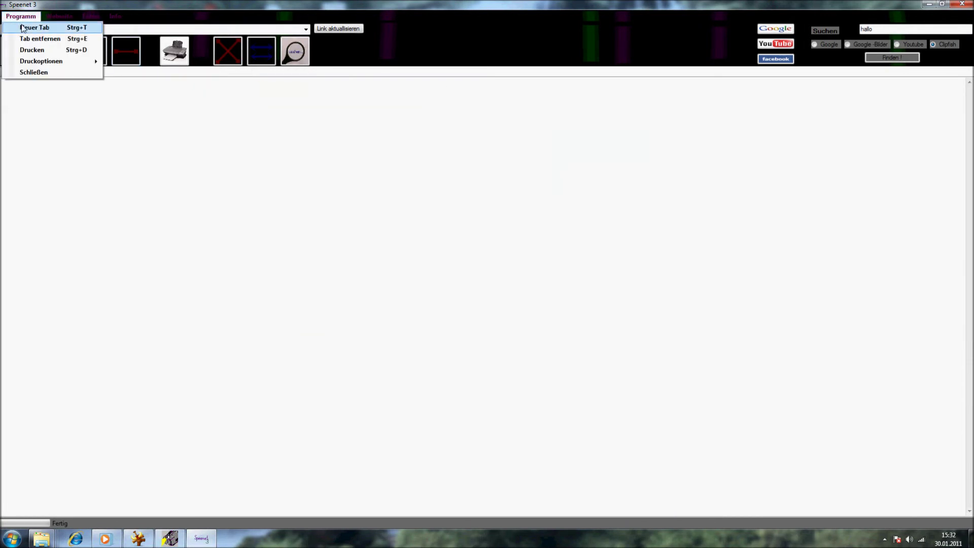
# Step: In fullscreen, search YouTube for 'mit dem bmw' and play Fler's 'Mit dem BMW'
pyautogui.click(54, 117)
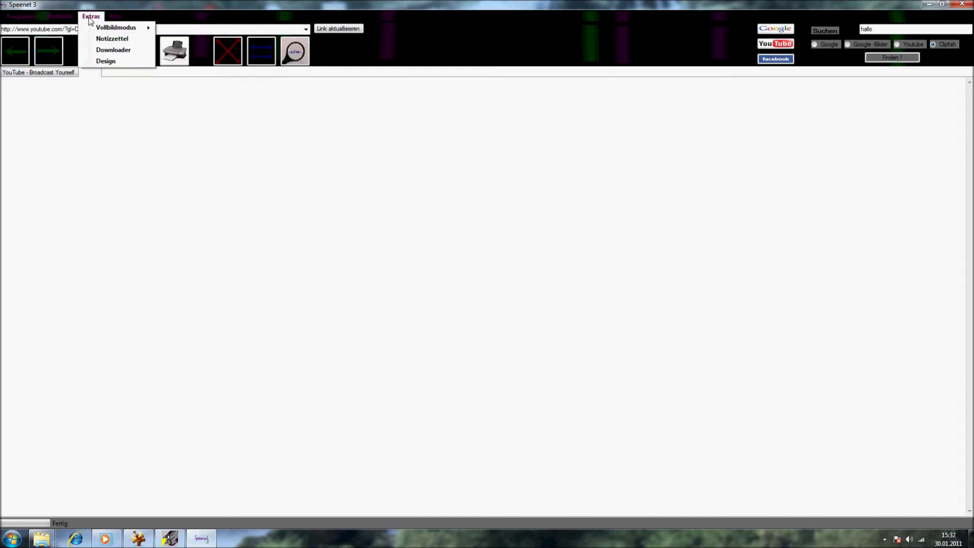
pyautogui.click(177, 40)
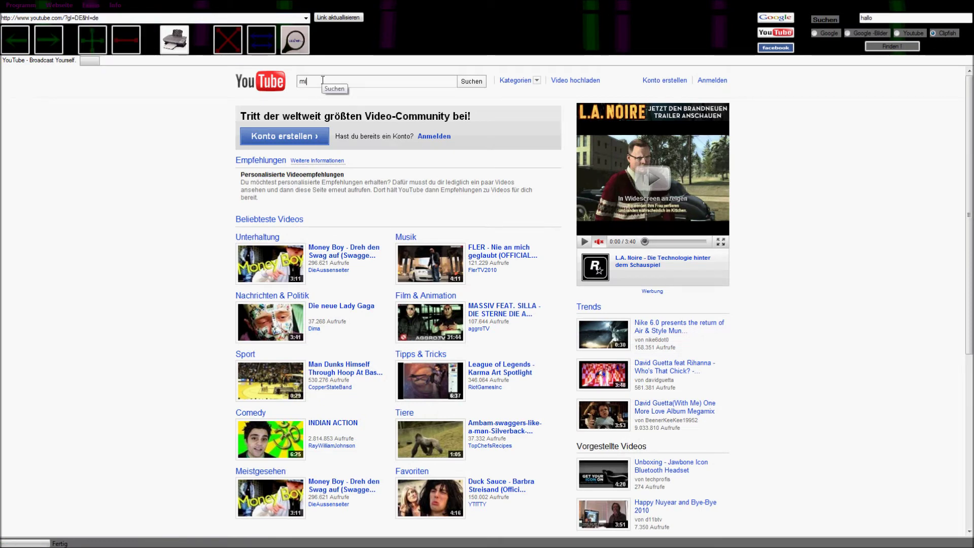
pyautogui.write('t dem bmw')
pyautogui.press('Return')
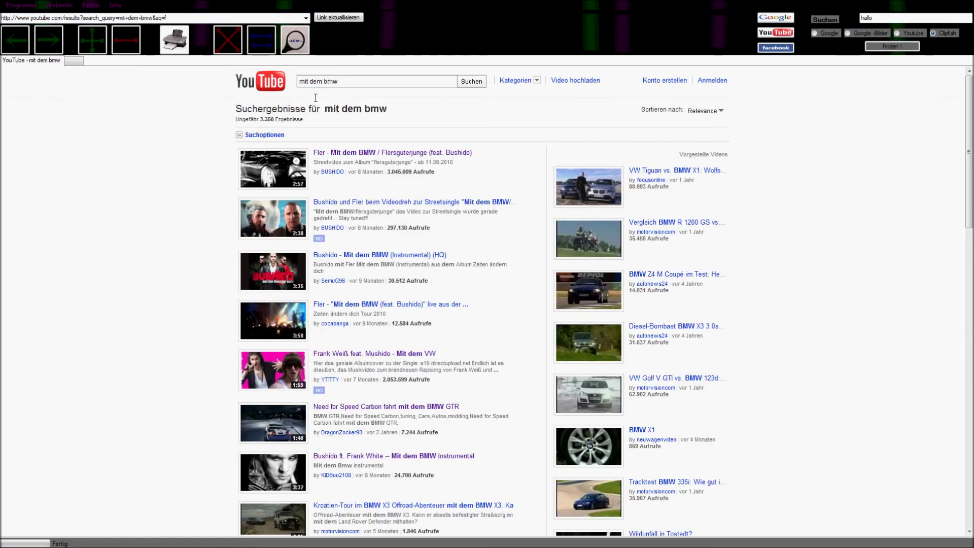
pyautogui.click(274, 162)
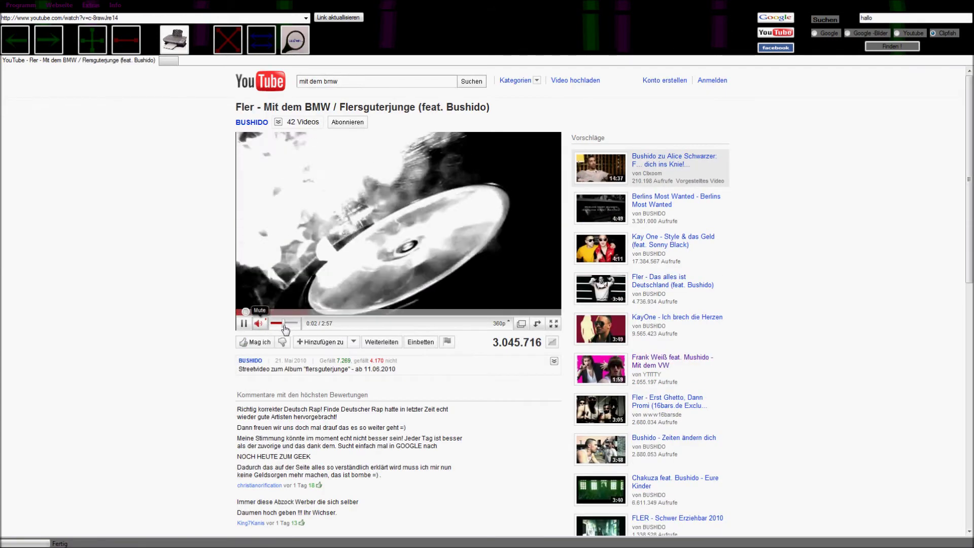
pyautogui.click(92, 5)
pyautogui.click(109, 43)
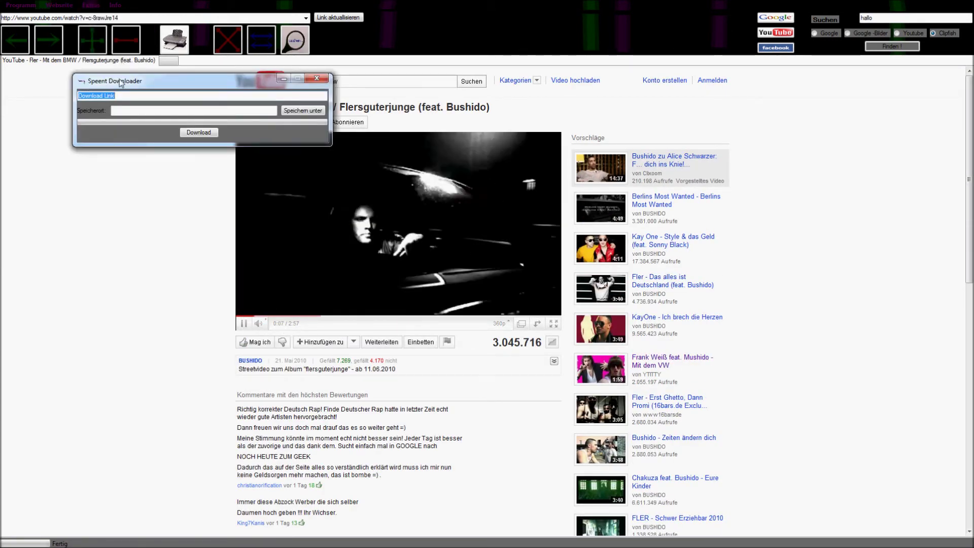
pyautogui.click(317, 79)
pyautogui.click(90, 5)
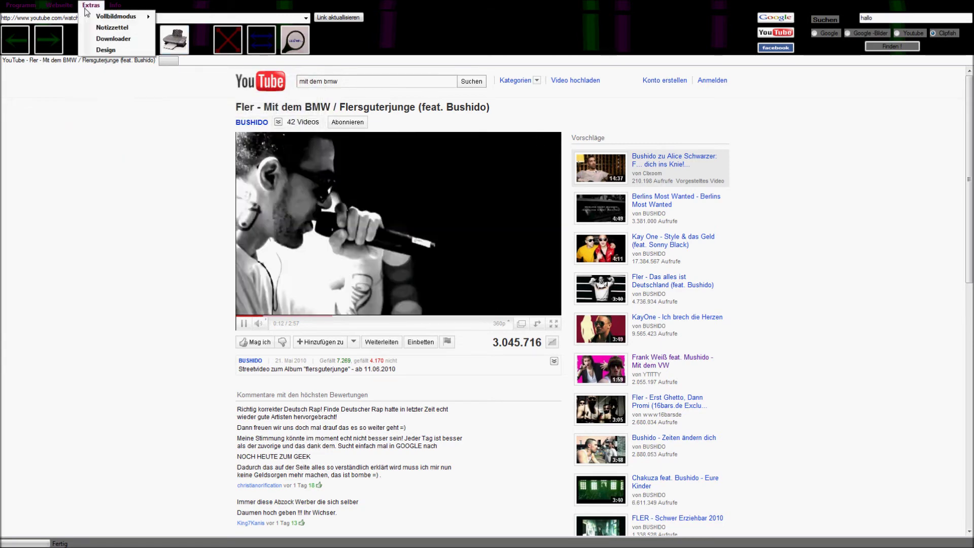
pyautogui.click(114, 52)
pyautogui.click(114, 108)
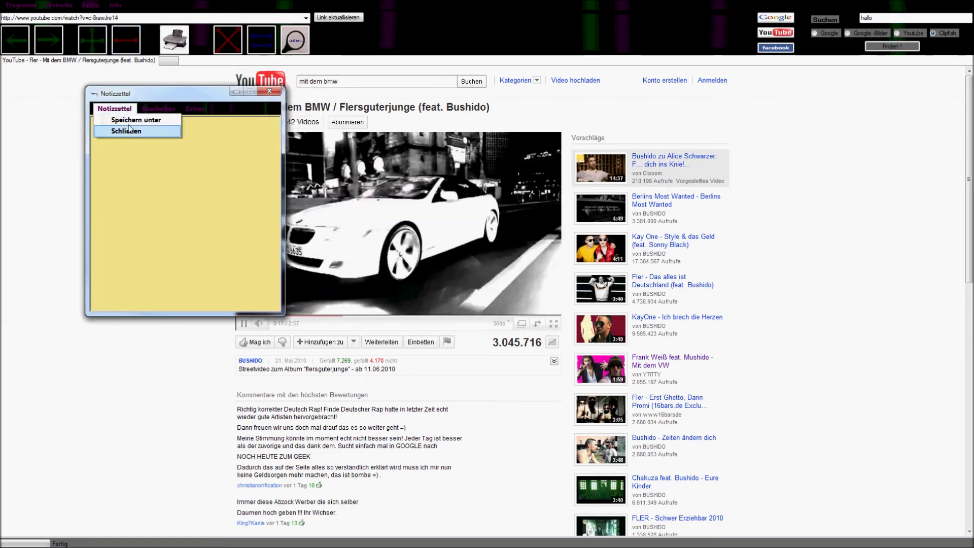
pyautogui.click(206, 120)
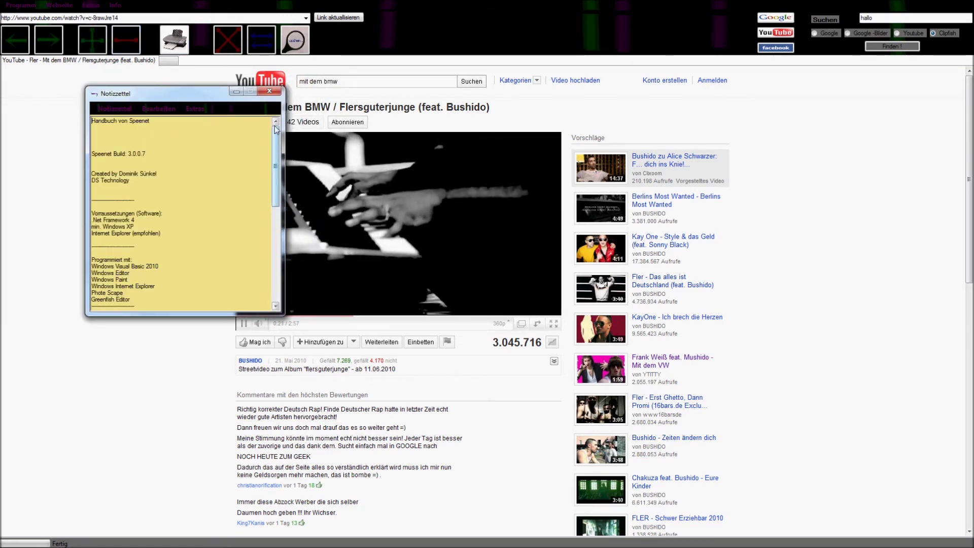
pyautogui.moveTo(275, 129); pyautogui.dragTo(278, 224)
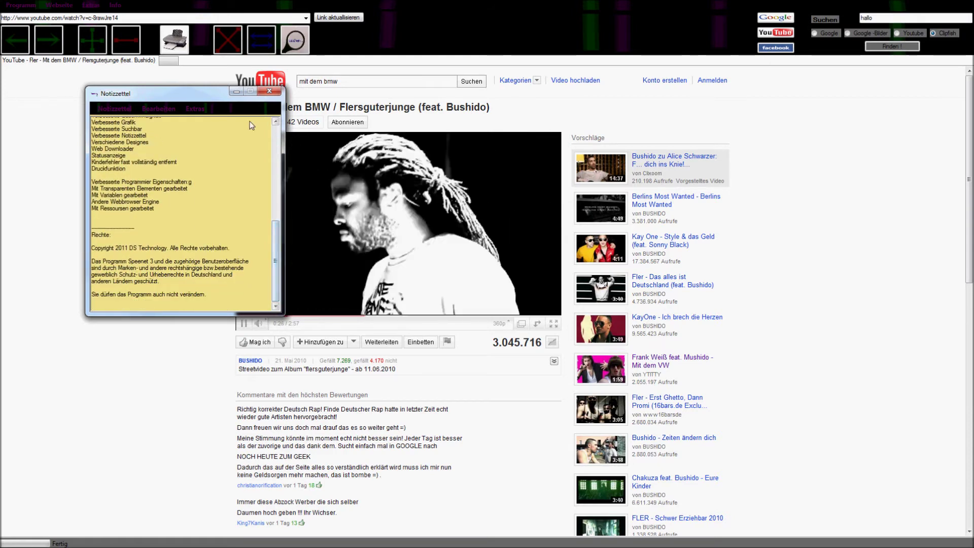
pyautogui.click(269, 92)
pyautogui.click(114, 5)
pyautogui.click(120, 49)
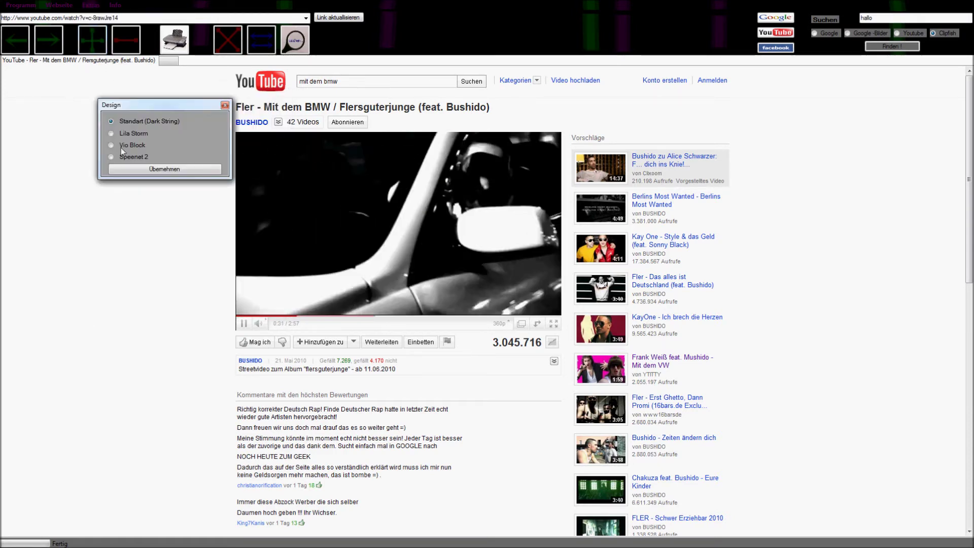
pyautogui.click(111, 146)
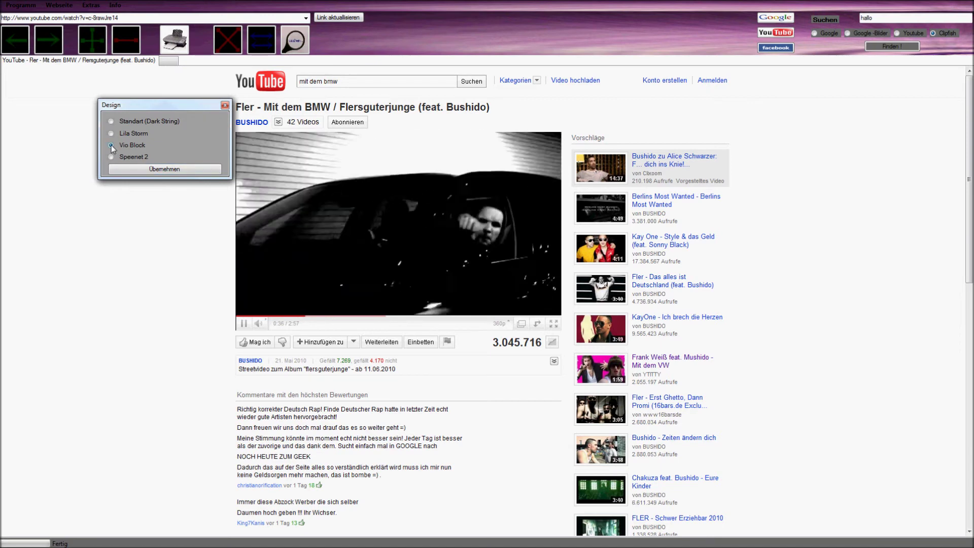
pyautogui.click(111, 158)
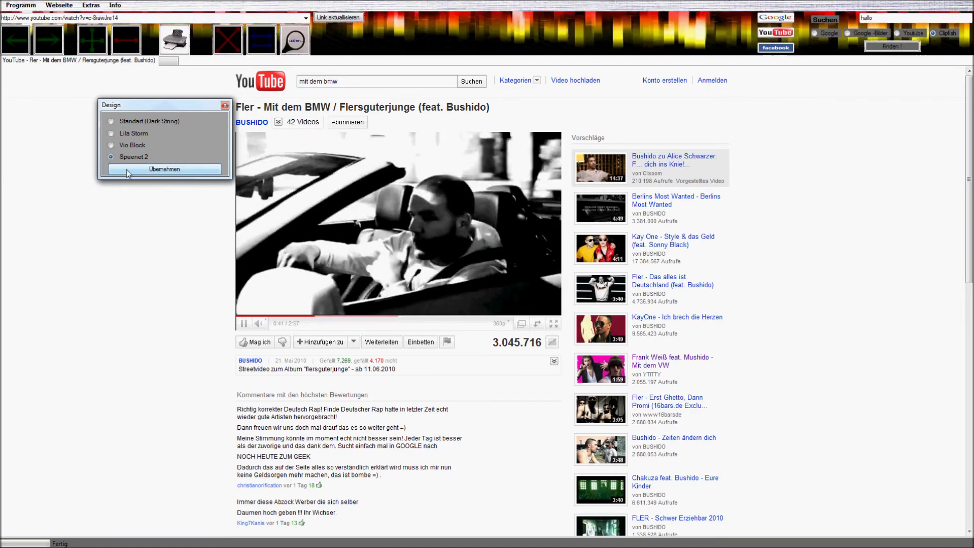
pyautogui.click(111, 121)
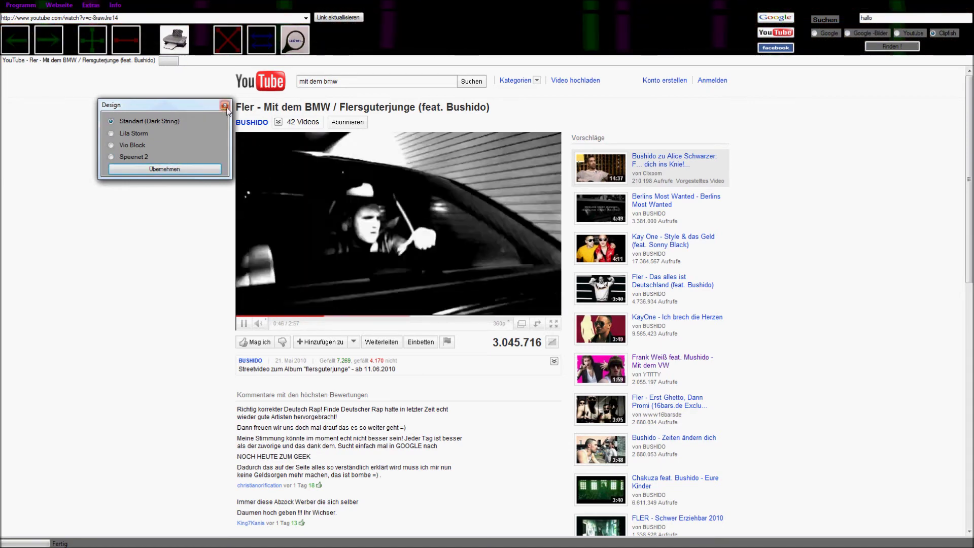
pyautogui.click(225, 106)
pyautogui.click(244, 324)
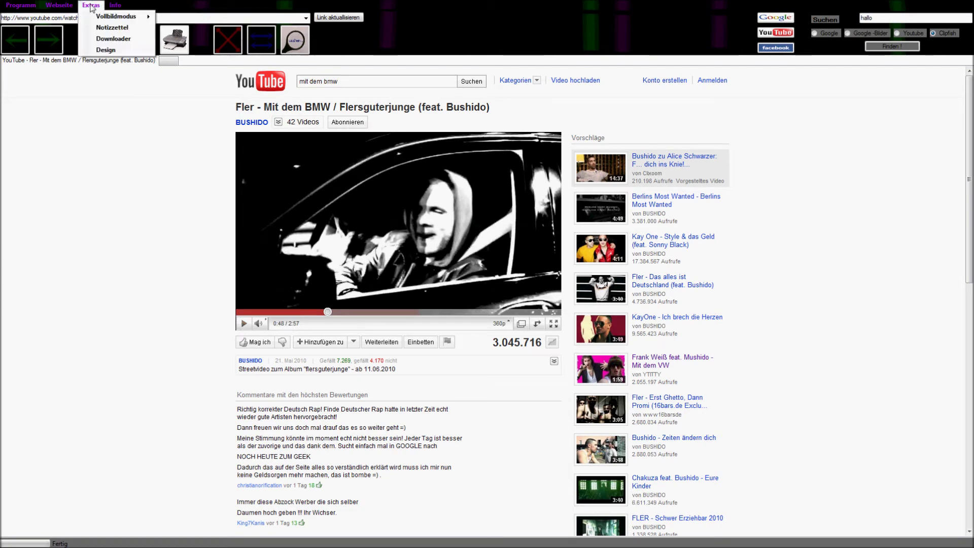
pyautogui.click(139, 19)
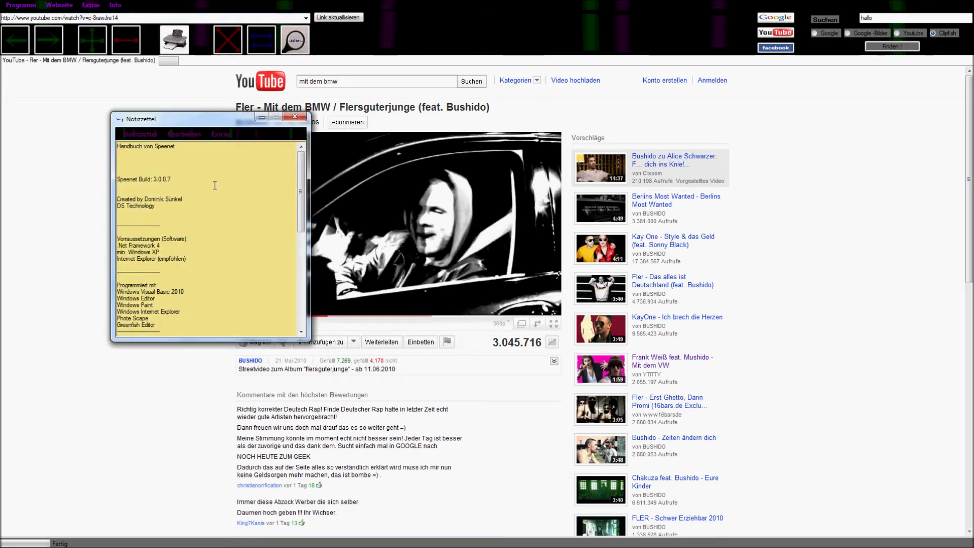
pyautogui.moveTo(307, 200); pyautogui.dragTo(305, 259)
pyautogui.click(295, 118)
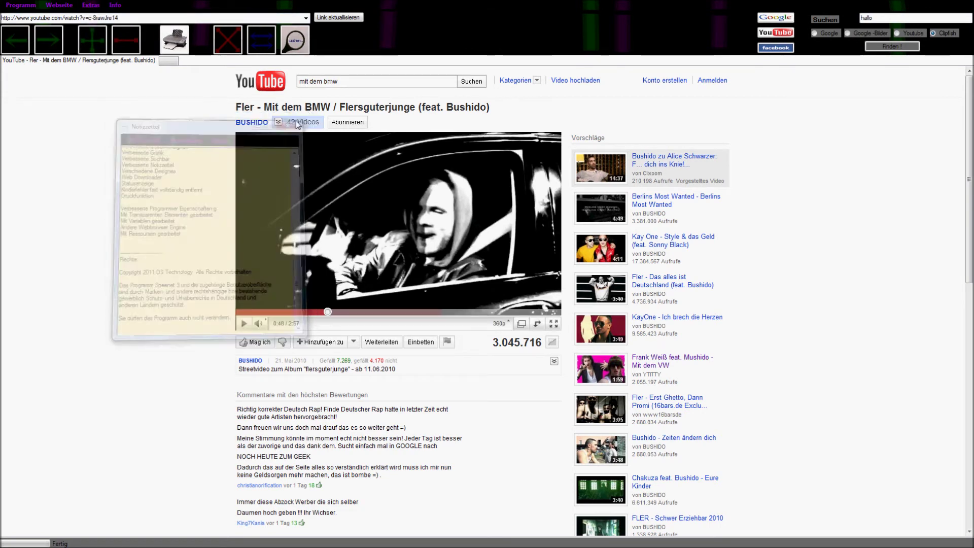
pyautogui.click(115, 5)
pyautogui.click(130, 30)
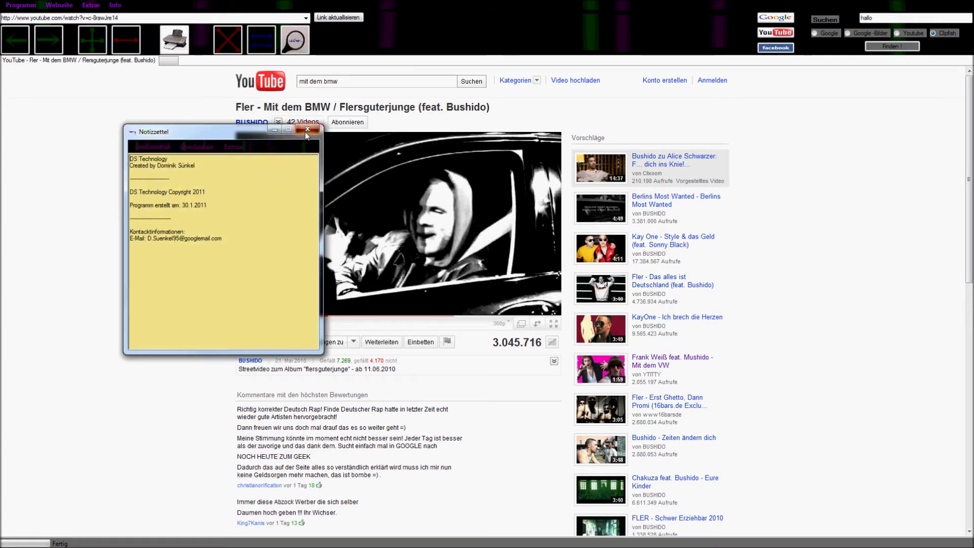
pyautogui.click(307, 132)
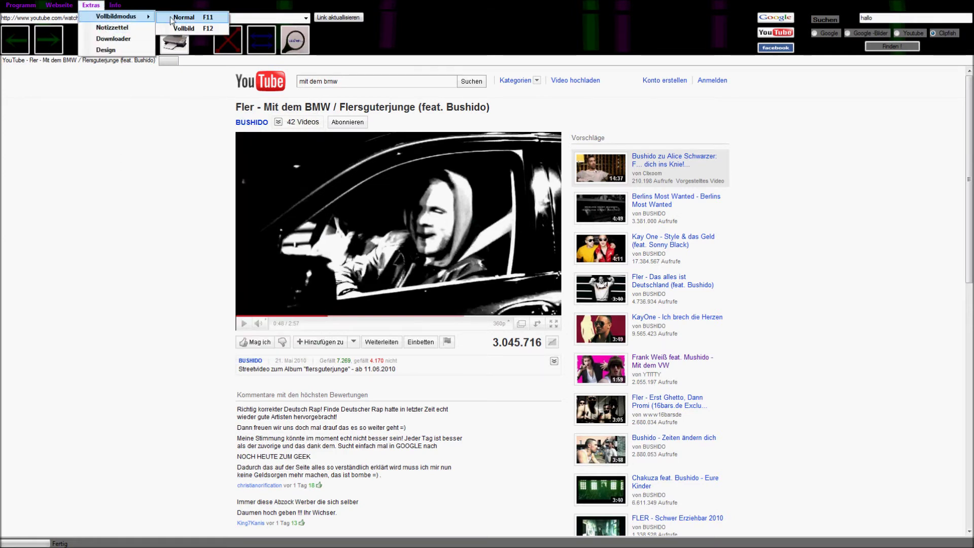